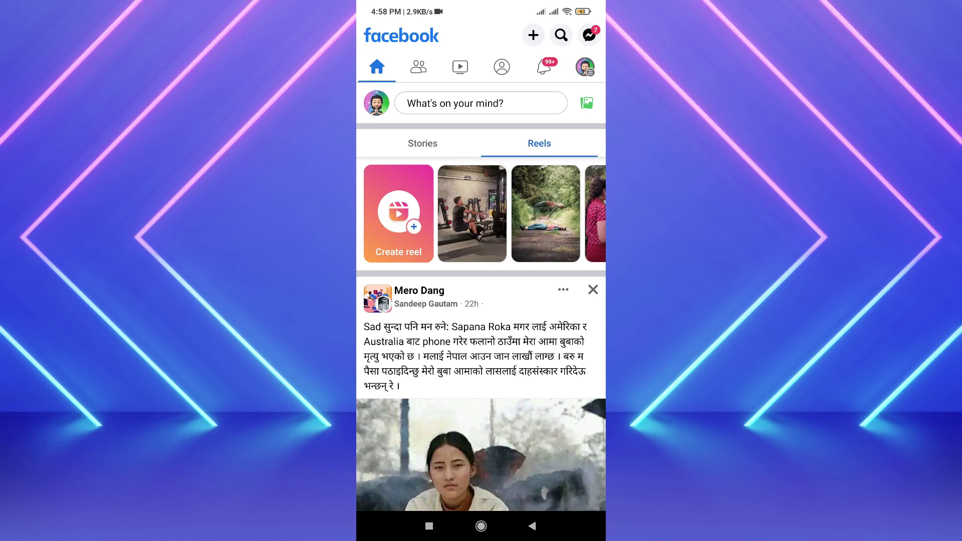
Go from the Facebook menu through Settings & privacy to the full Settings page.
{"action": "left_click", "coordinate": [586, 68]}
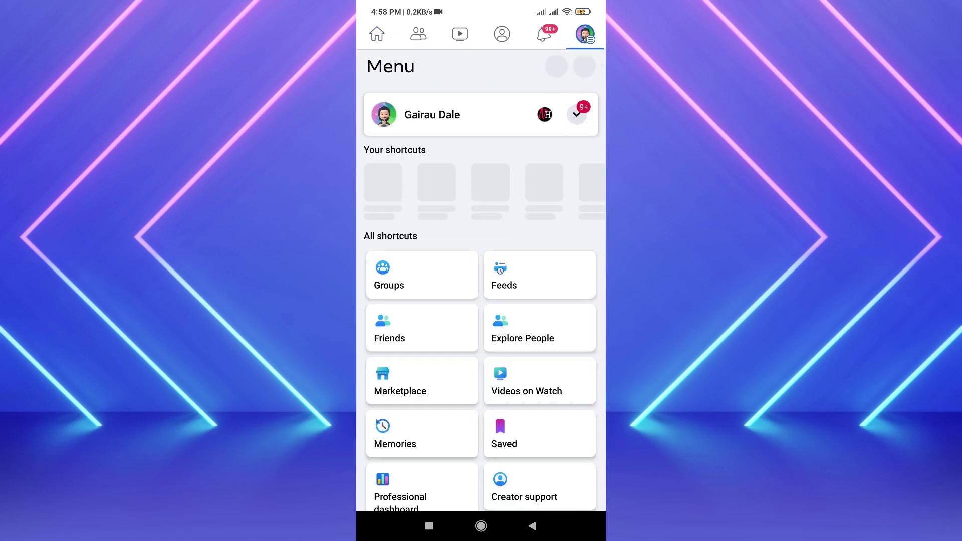
{"action": "scroll", "coordinate": [481, 301], "scroll_direction": "down", "scroll_amount": 5}
{"action": "scroll", "coordinate": [481, 301], "scroll_direction": "up", "scroll_amount": 10}
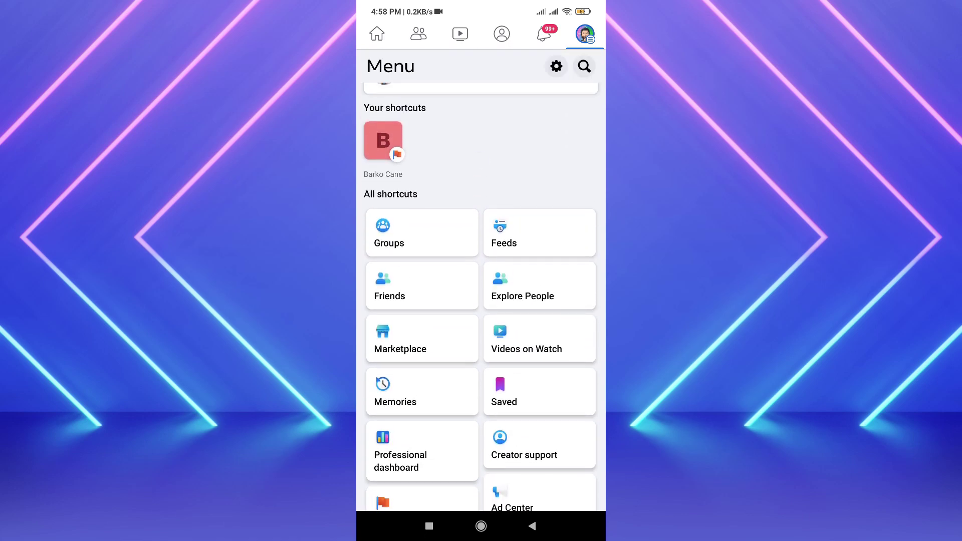
{"action": "scroll", "coordinate": [481, 301], "scroll_direction": "down", "scroll_amount": 1}
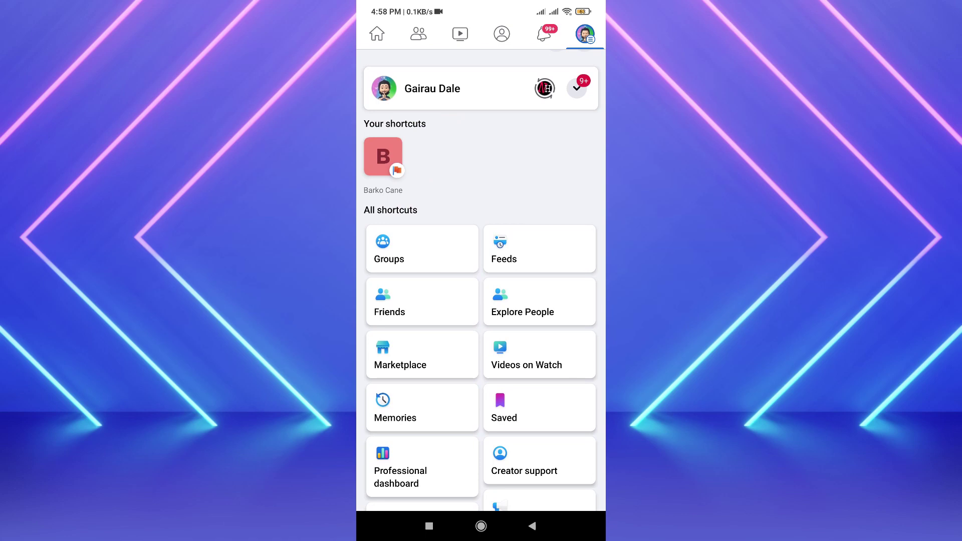
{"action": "scroll", "coordinate": [481, 301], "scroll_direction": "down", "scroll_amount": 5}
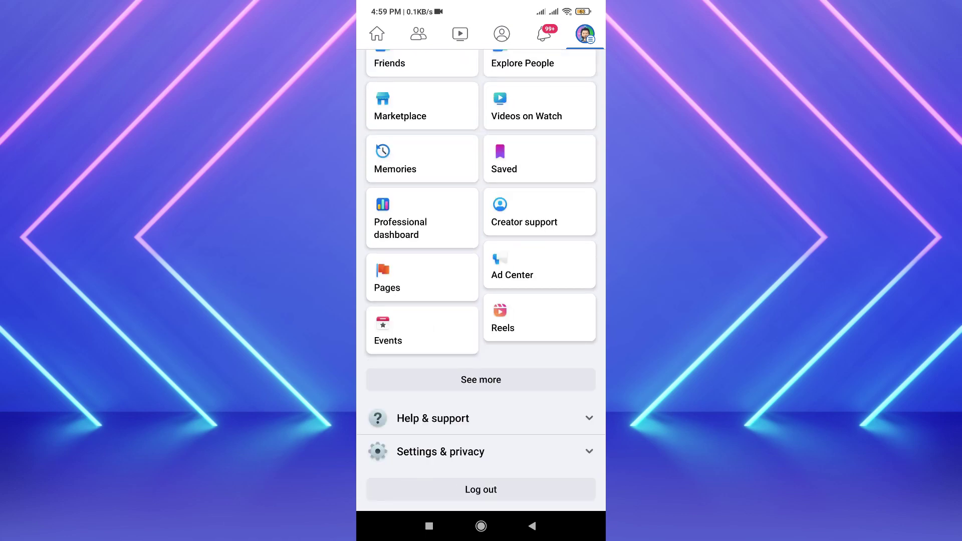
{"action": "left_click", "coordinate": [441, 451]}
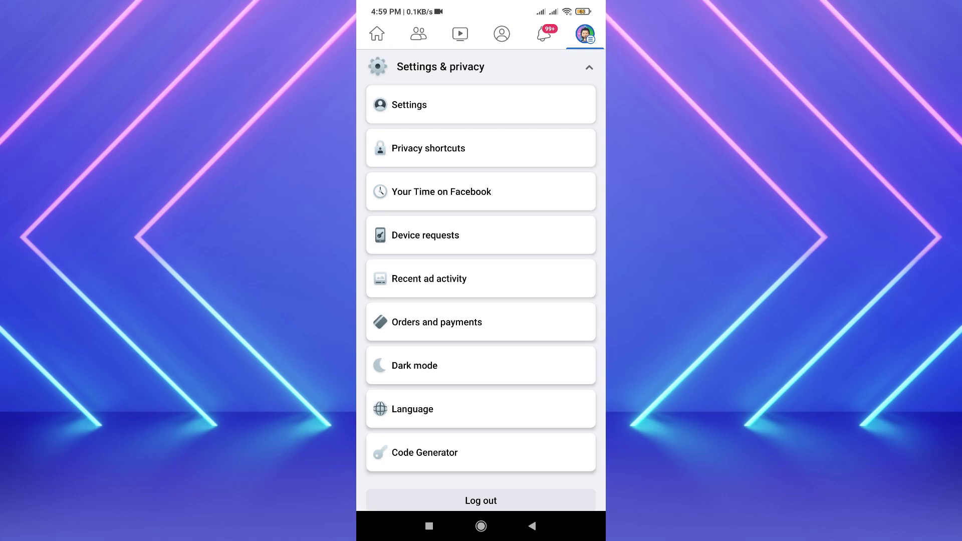
{"action": "left_click", "coordinate": [461, 105]}
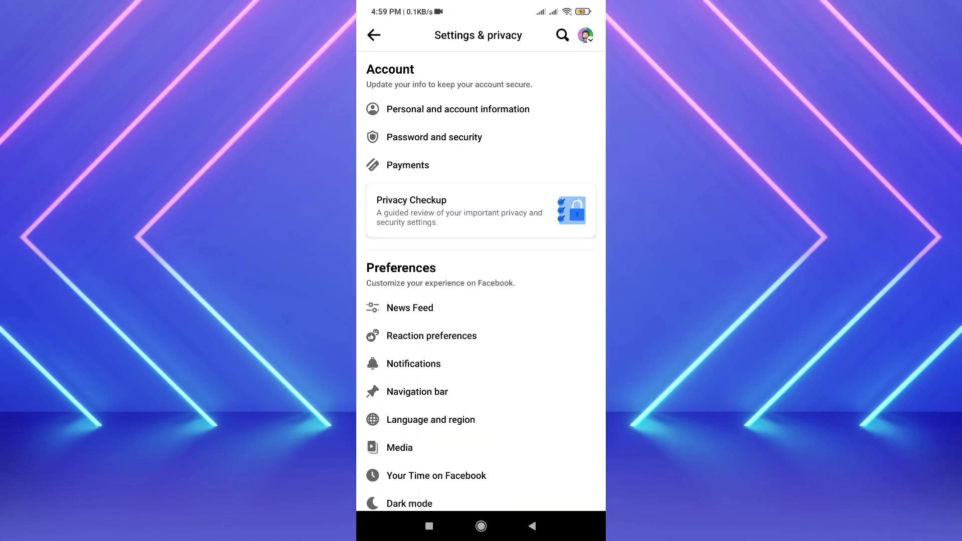
{"action": "scroll", "coordinate": [547, 156], "scroll_direction": "down", "scroll_amount": 3}
{"action": "scroll", "coordinate": [528, 260], "scroll_direction": "up", "scroll_amount": 3}
{"action": "scroll", "coordinate": [573, 110], "scroll_direction": "down", "scroll_amount": 5}
{"action": "scroll", "coordinate": [517, 258], "scroll_direction": "up", "scroll_amount": 3}
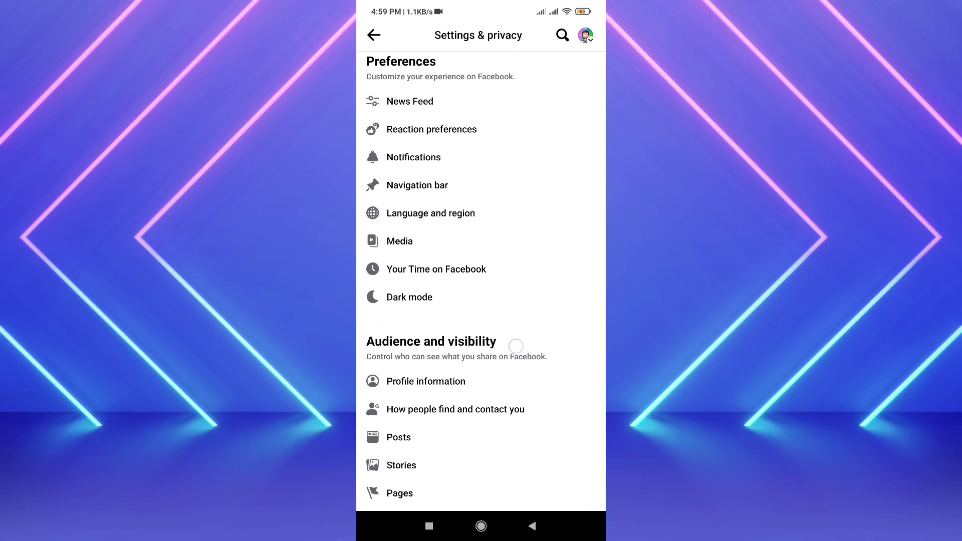
{"action": "scroll", "coordinate": [516, 346], "scroll_direction": "up", "scroll_amount": 2}
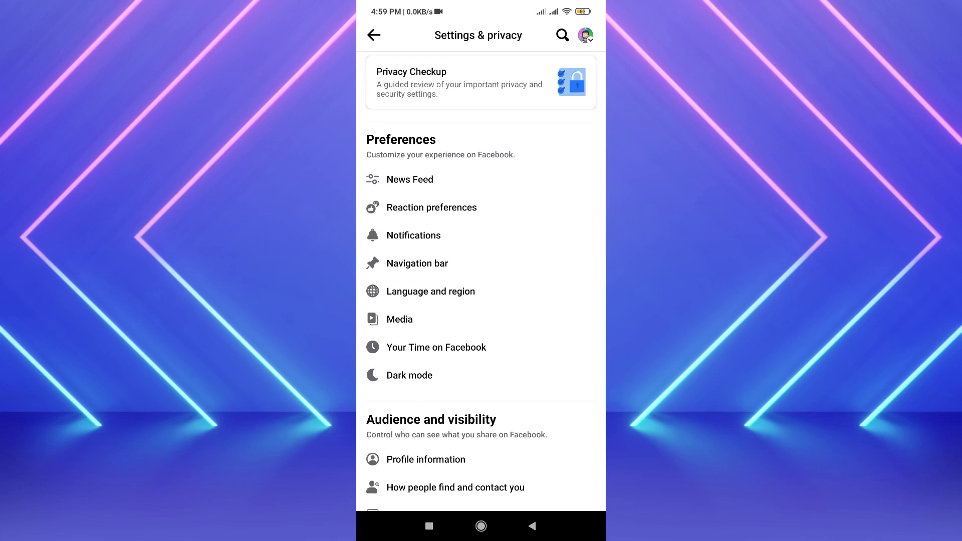
Open Navigation bar preferences and its Customize the bar shortcut settings.
{"action": "left_click", "coordinate": [418, 263]}
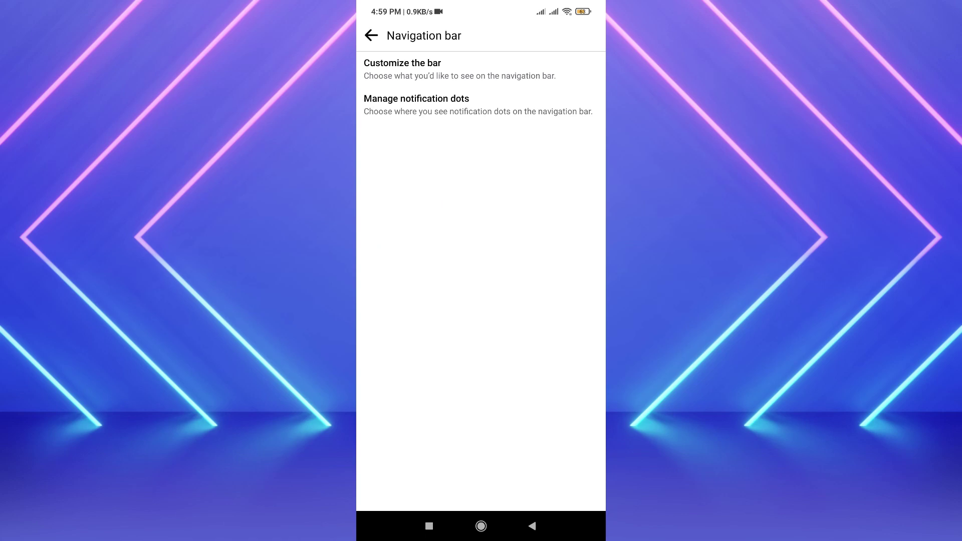
{"action": "left_click", "coordinate": [457, 79]}
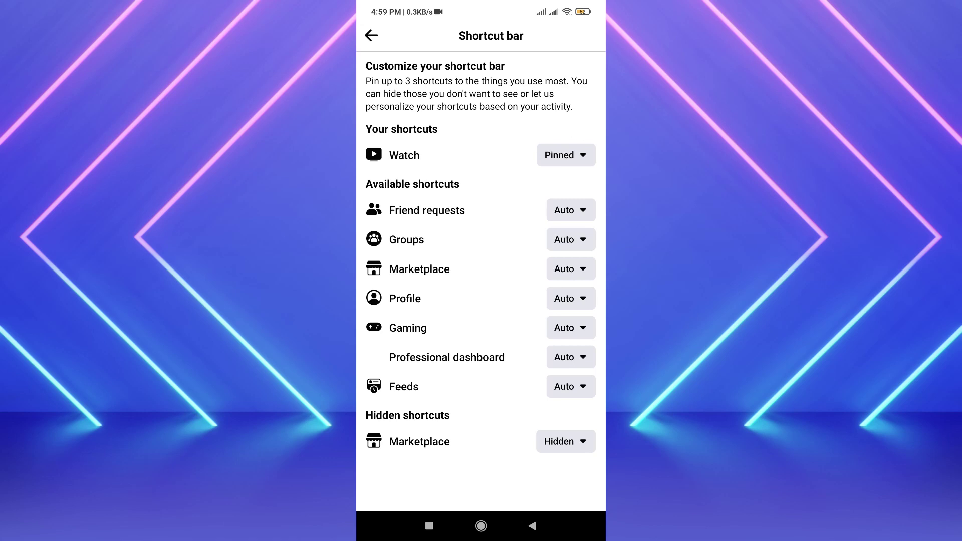
Change Friend requests from Auto to Hide in the shortcut bar.
{"action": "left_click", "coordinate": [570, 210]}
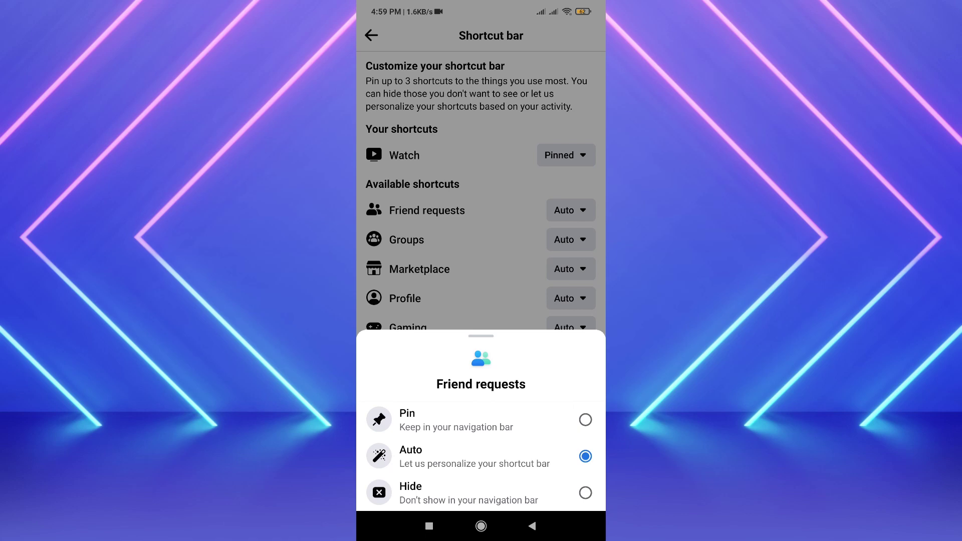
{"action": "left_click", "coordinate": [584, 493]}
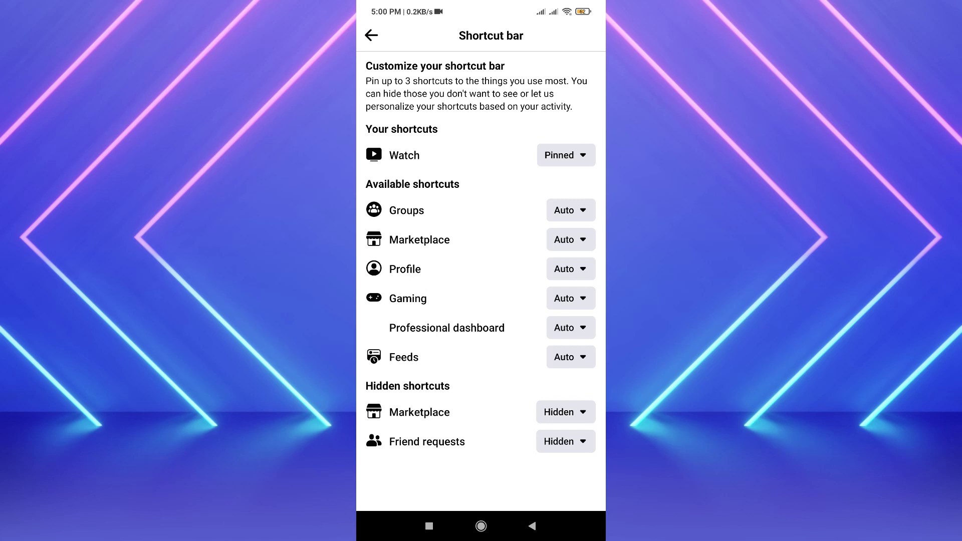
Set hidden Friend requests back to Auto and reopen its display options.
{"action": "left_click", "coordinate": [566, 441]}
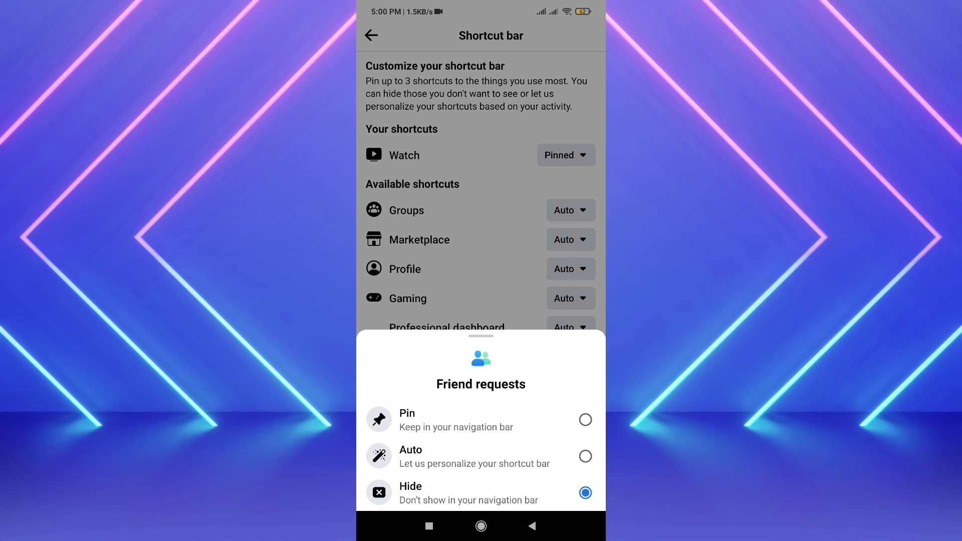
{"action": "left_click", "coordinate": [481, 456]}
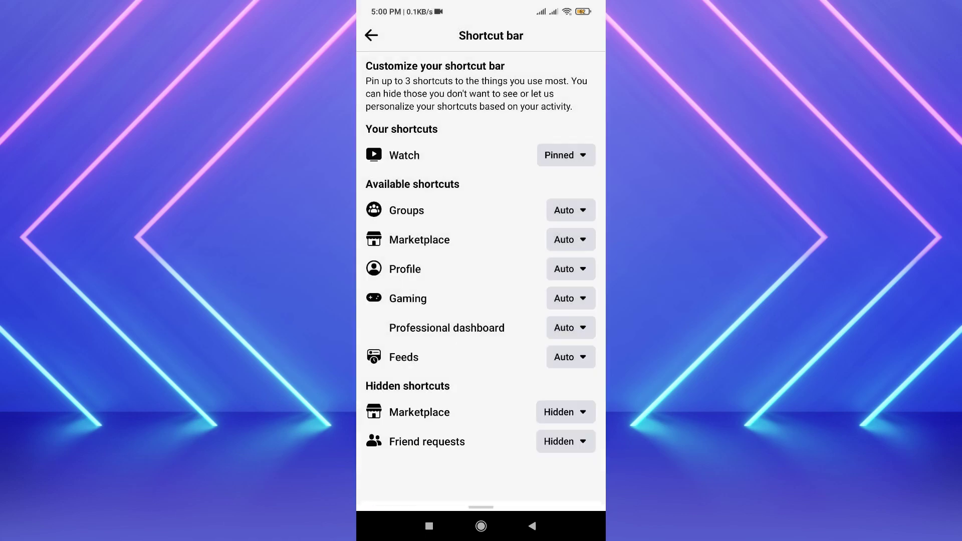
{"action": "left_click", "coordinate": [570, 386]}
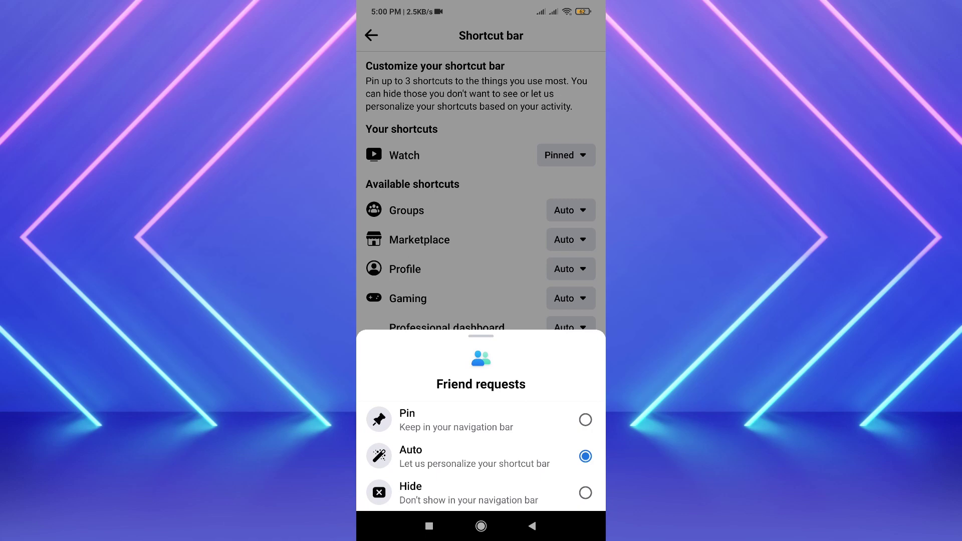
Choose Pin for Friend requests so it sits beside Watch.
{"action": "left_click", "coordinate": [481, 420]}
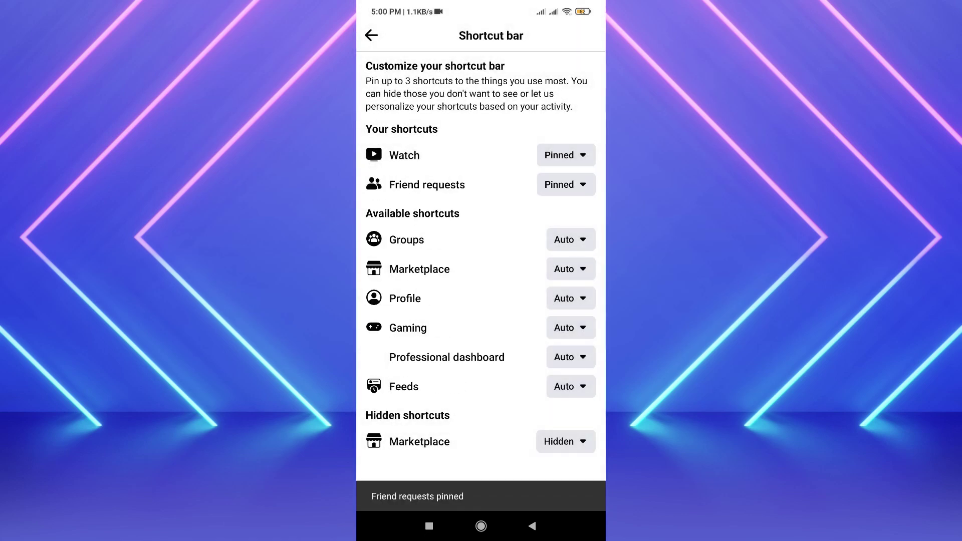